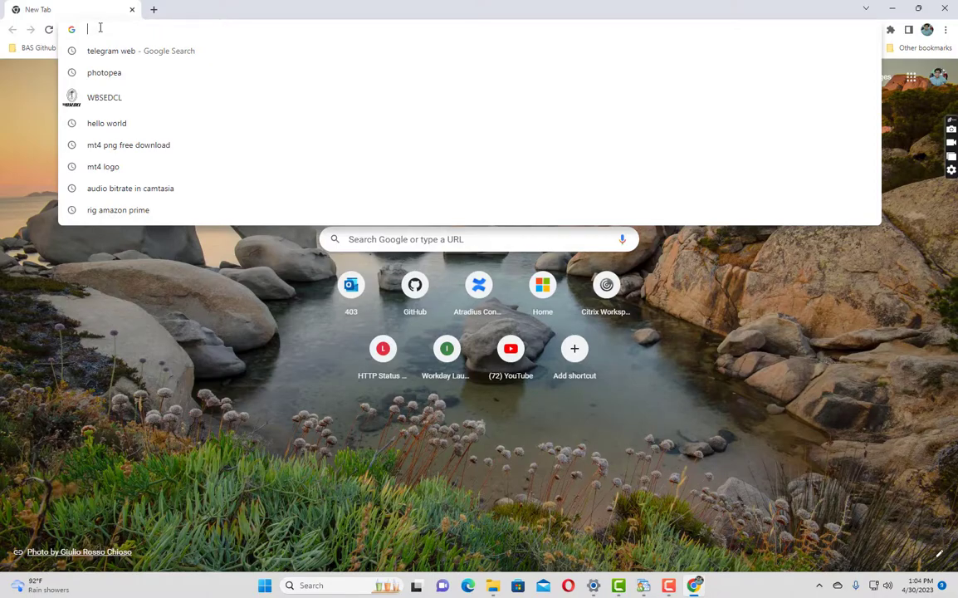
Search 'mt4 setup download octafx' and open the OctaFX MetaTrader 4 download page.
text(mt4 s)
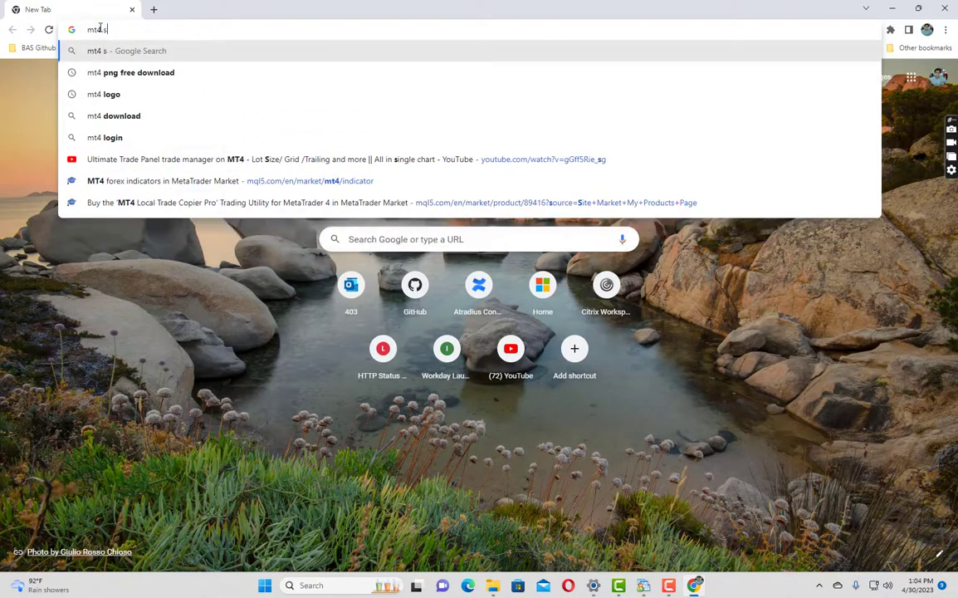
text(etup dow)
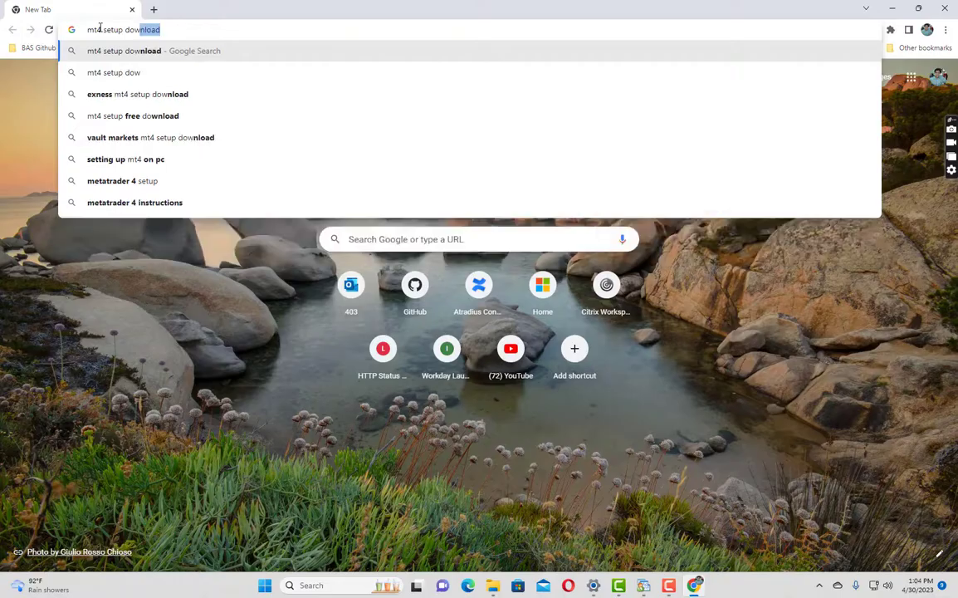
text(nload )
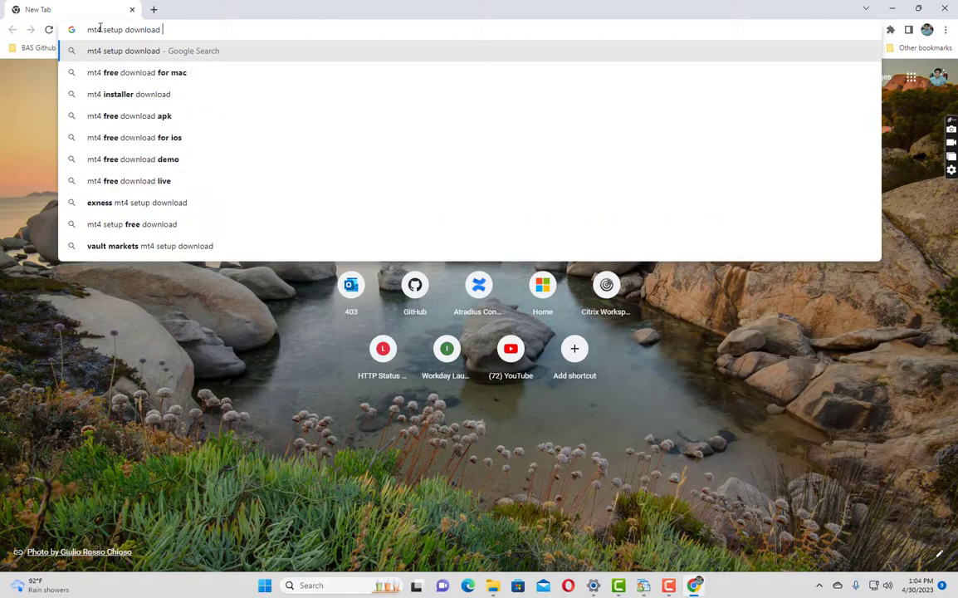
text(octafx)
key(Return)
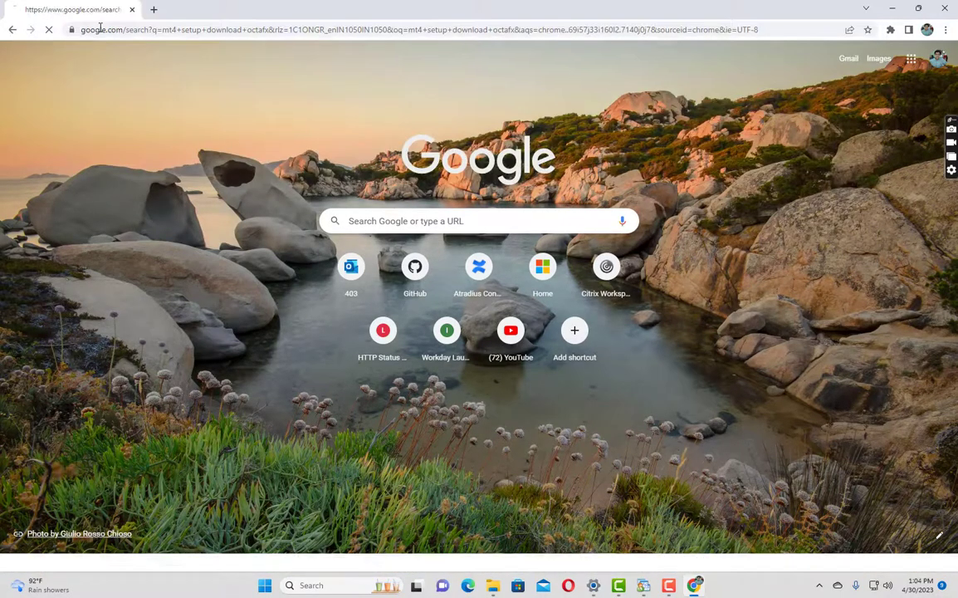
click(222, 179)
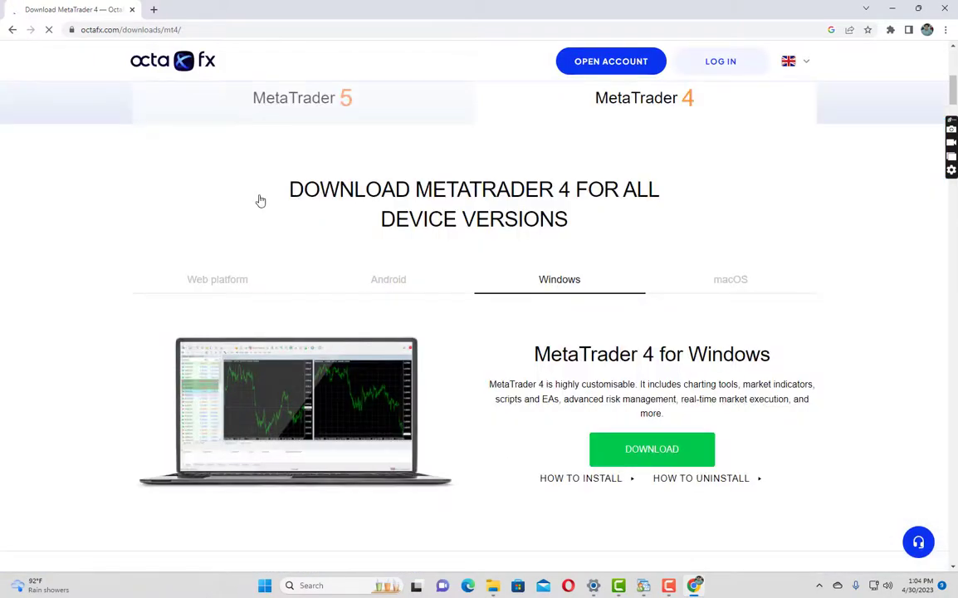
Download the MetaTrader 4 for Windows installer, octafx4setup (3).exe.
scroll(260, 200, down, 2)
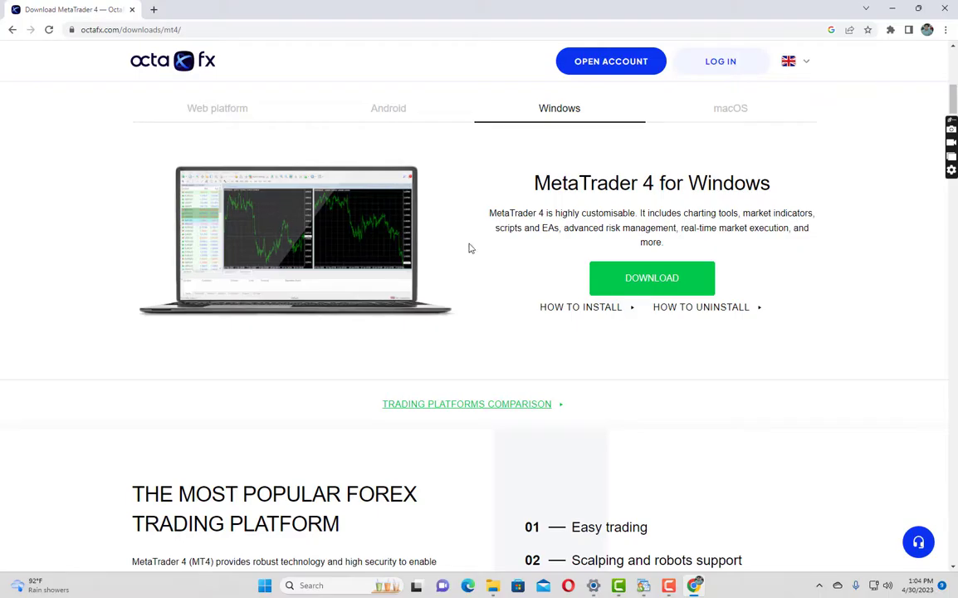
click(649, 291)
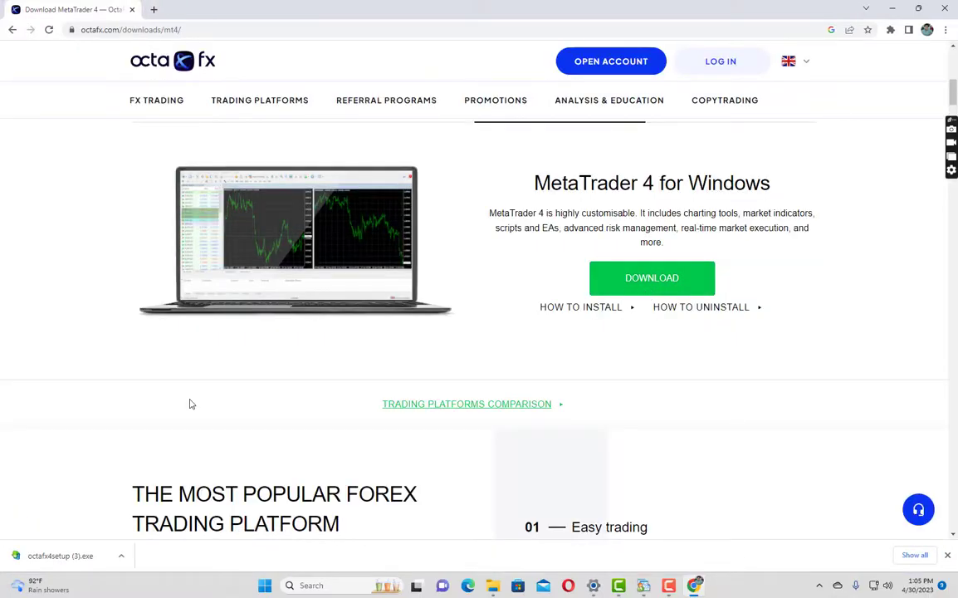
scroll(190, 403, up, 2)
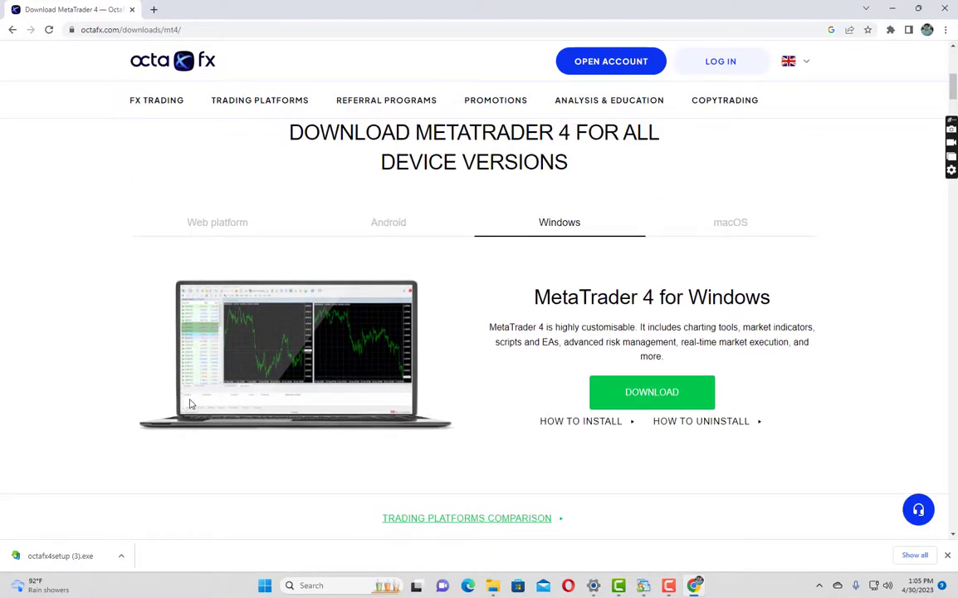
scroll(313, 421, down, 2)
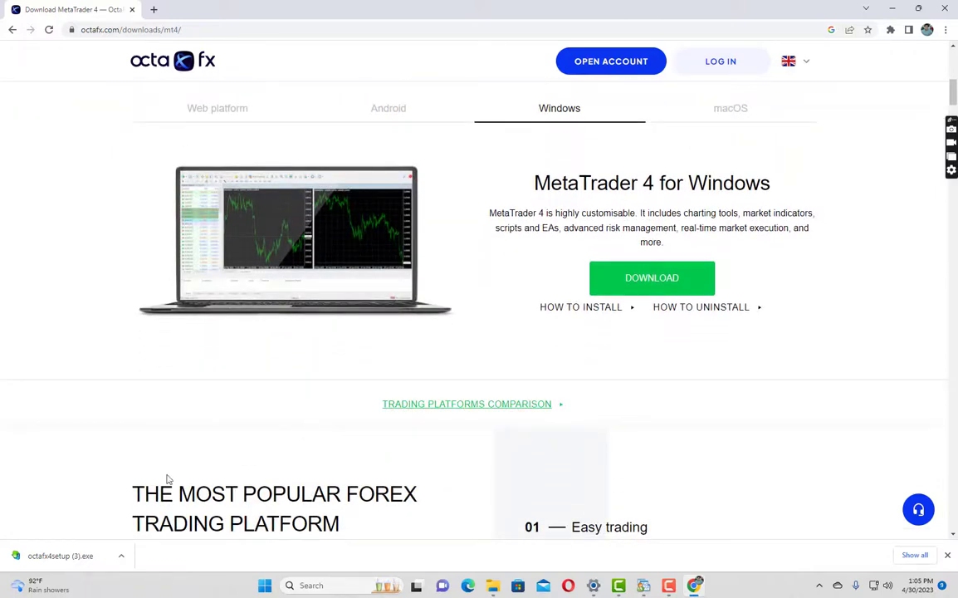
Run octafx4setup (3).exe past the licence page, then cancel the installation and confirm.
click(79, 550)
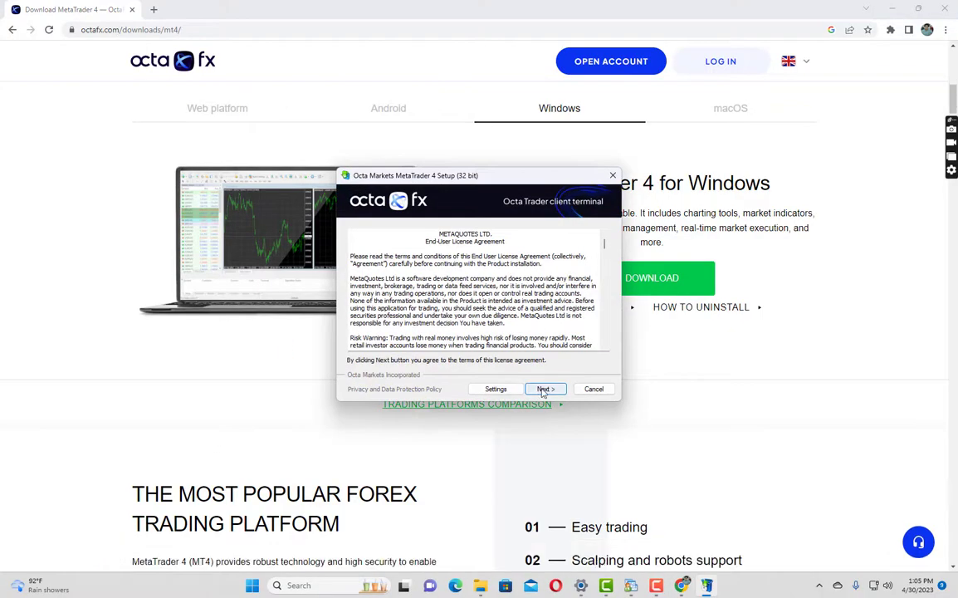
click(544, 389)
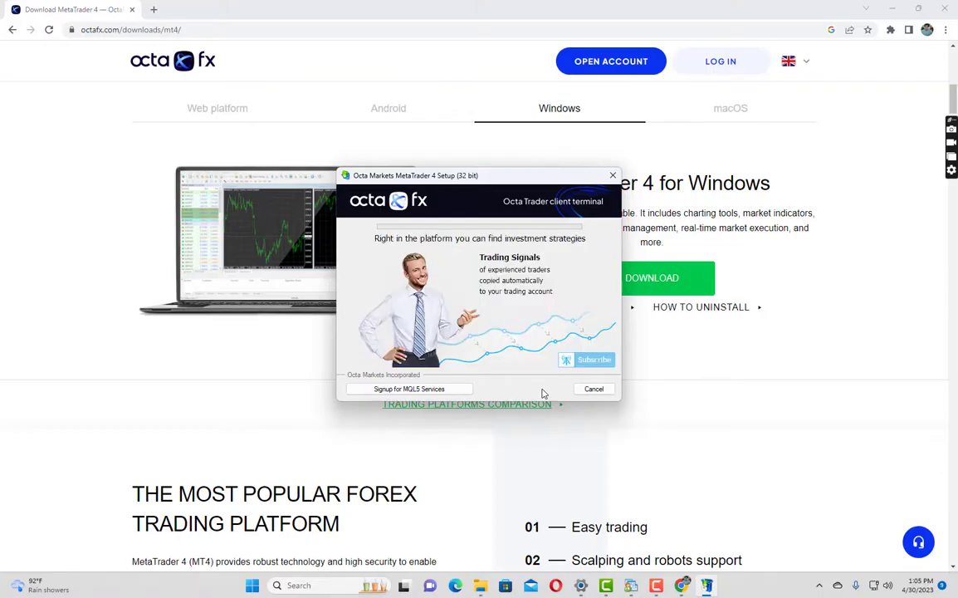
click(593, 388)
click(490, 334)
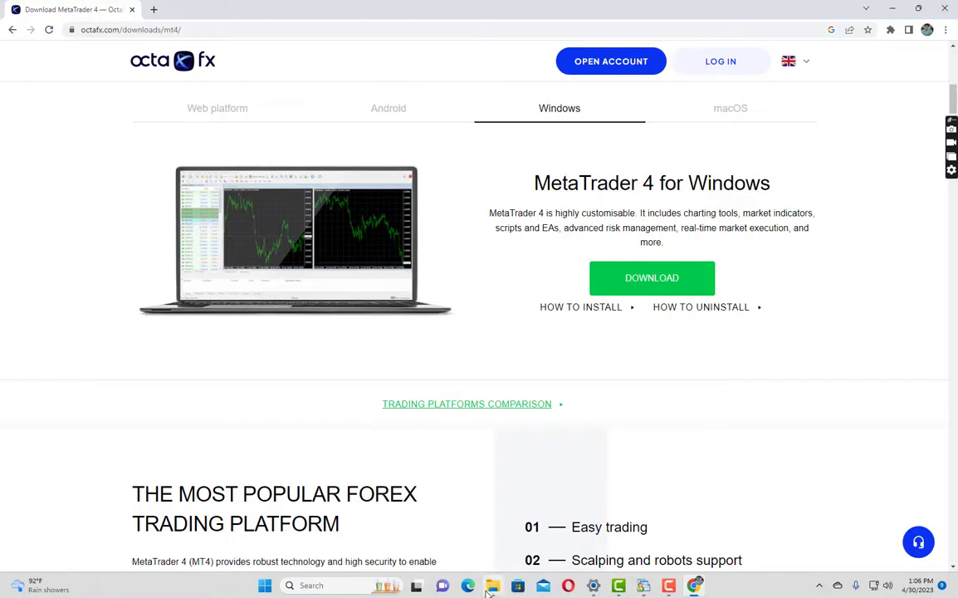
mouse_move(488, 591)
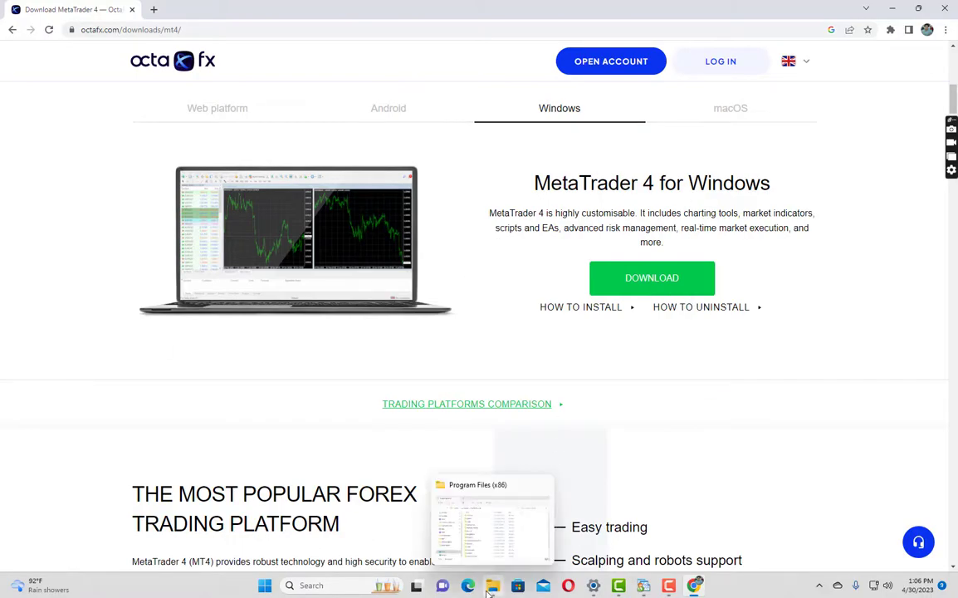
In Program Files (x86), copy the Octa Markets MetaTrader 4 folder and refresh the listing.
click(490, 590)
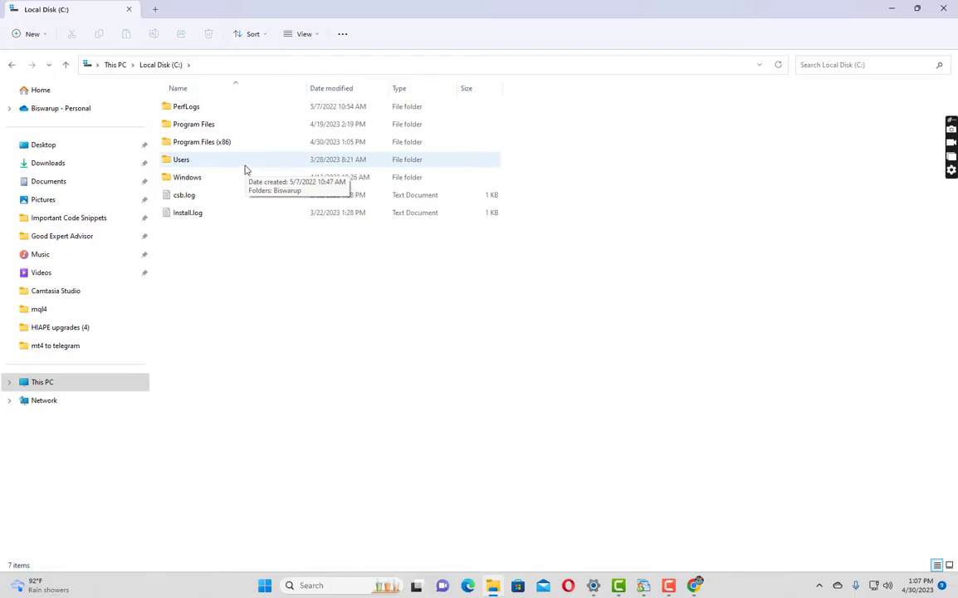
double_click(235, 146)
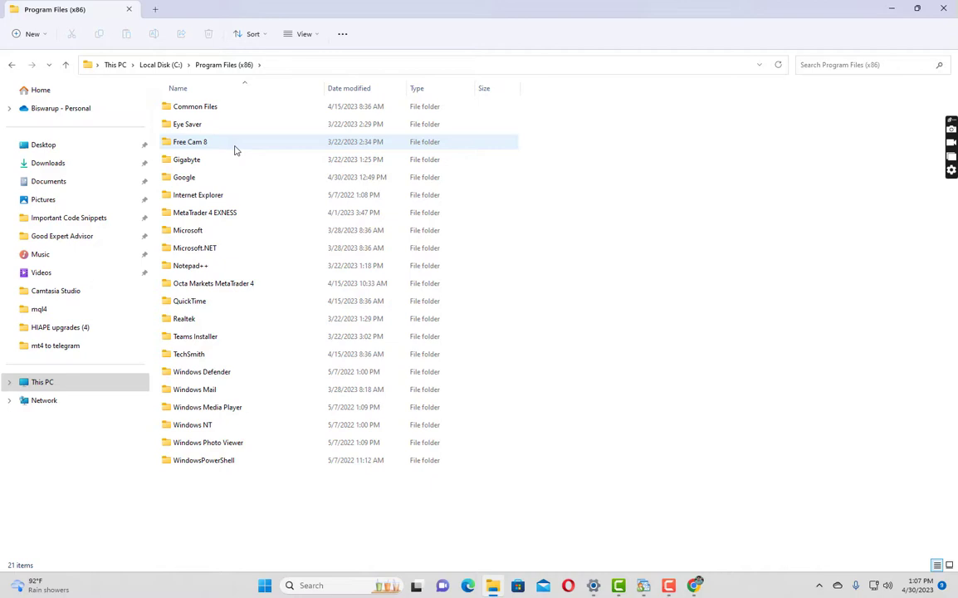
click(227, 286)
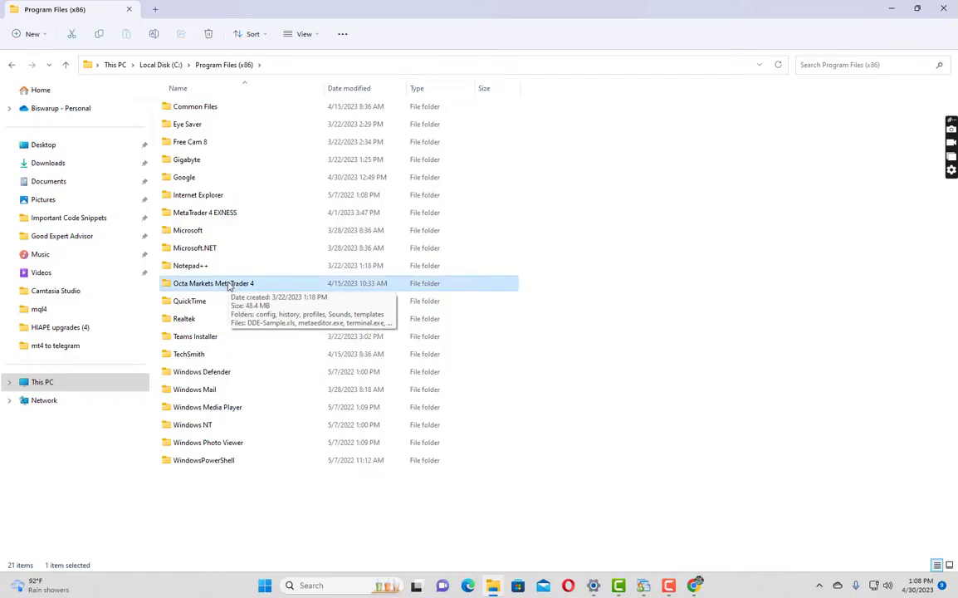
right_click(230, 284)
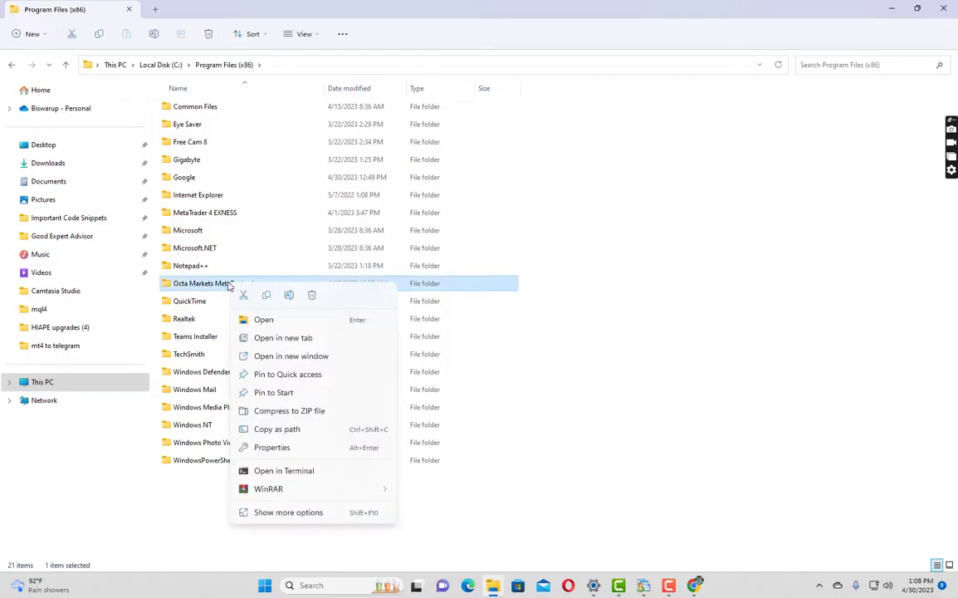
click(281, 512)
click(309, 446)
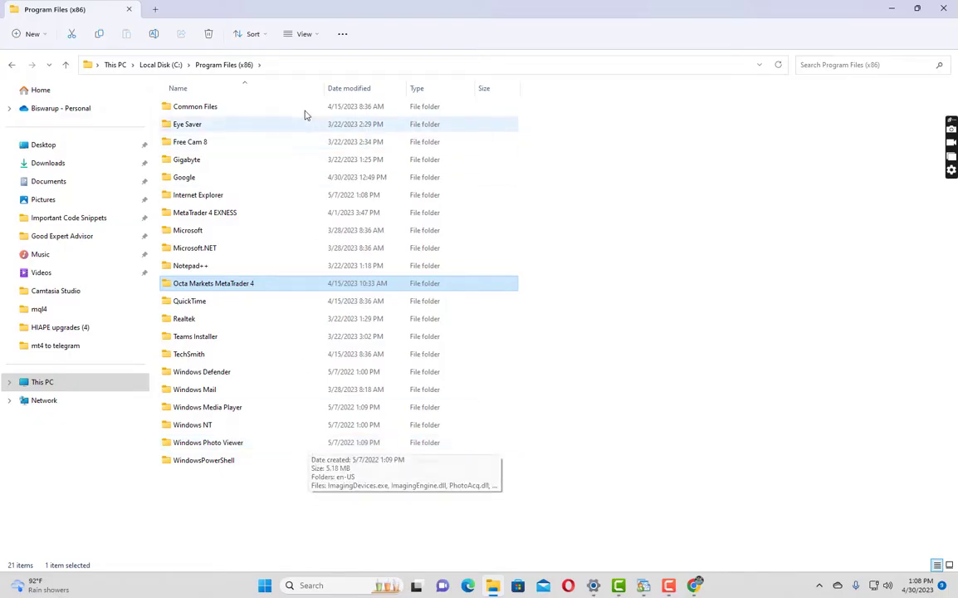
click(232, 73)
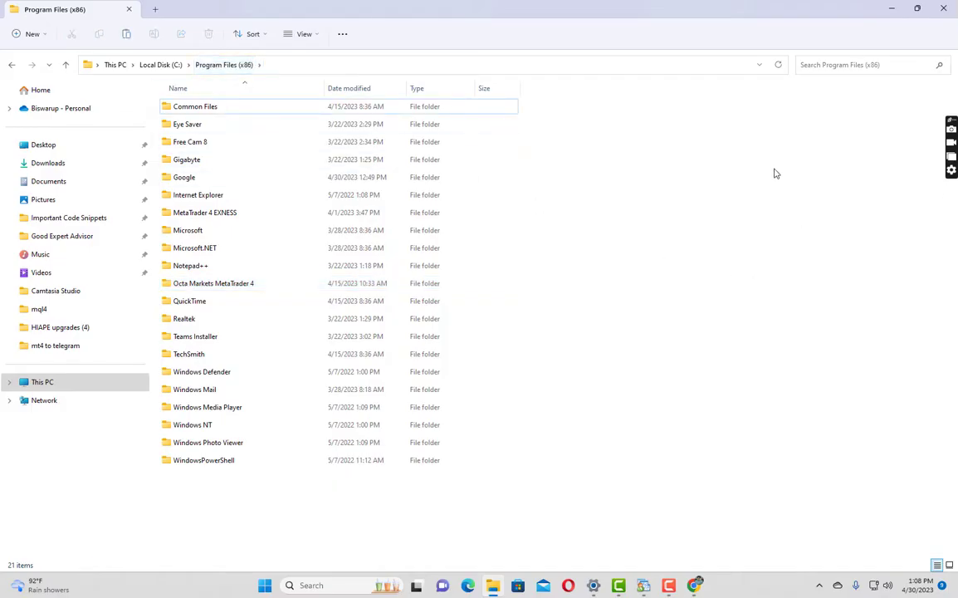
Paste the copied MetaTrader folder into Program Files (x86), granting administrator permission.
right_click(708, 186)
click(765, 348)
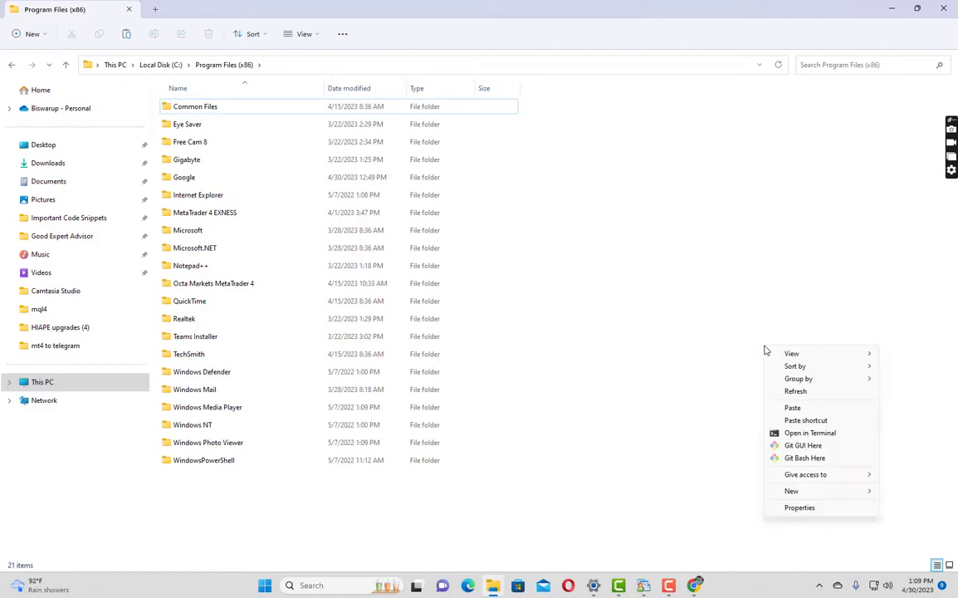
click(793, 412)
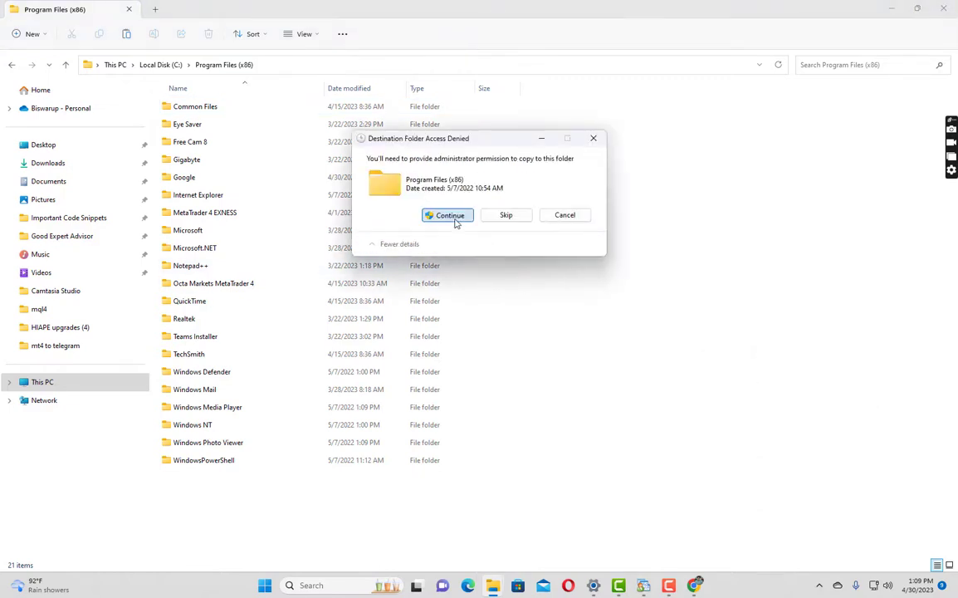
click(450, 215)
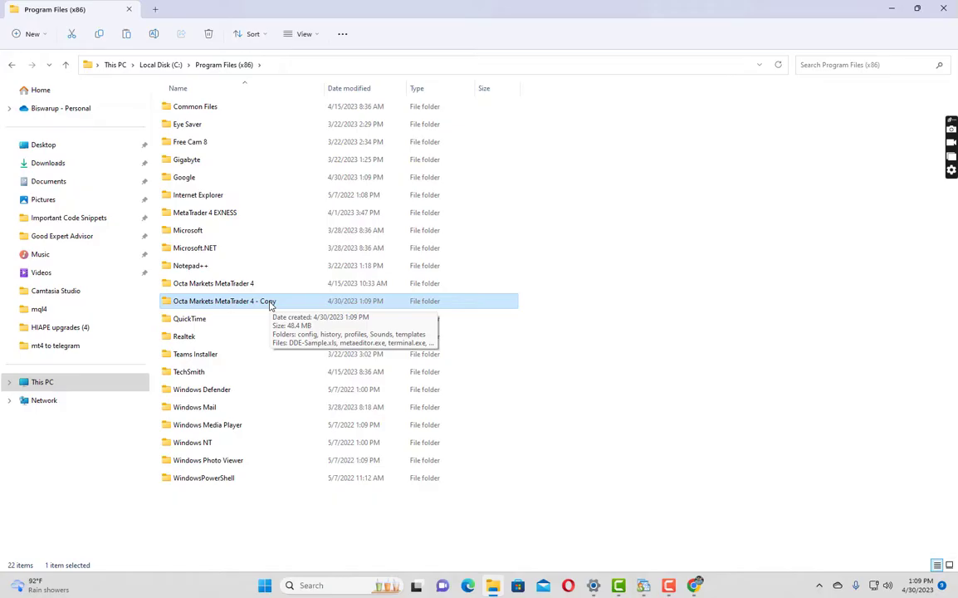
Rename the copy to 'Octa Markets MetaTrader 4 - 2', approving the administrator prompt.
click(274, 304)
click(280, 300)
key(ctrl+shift+Left)
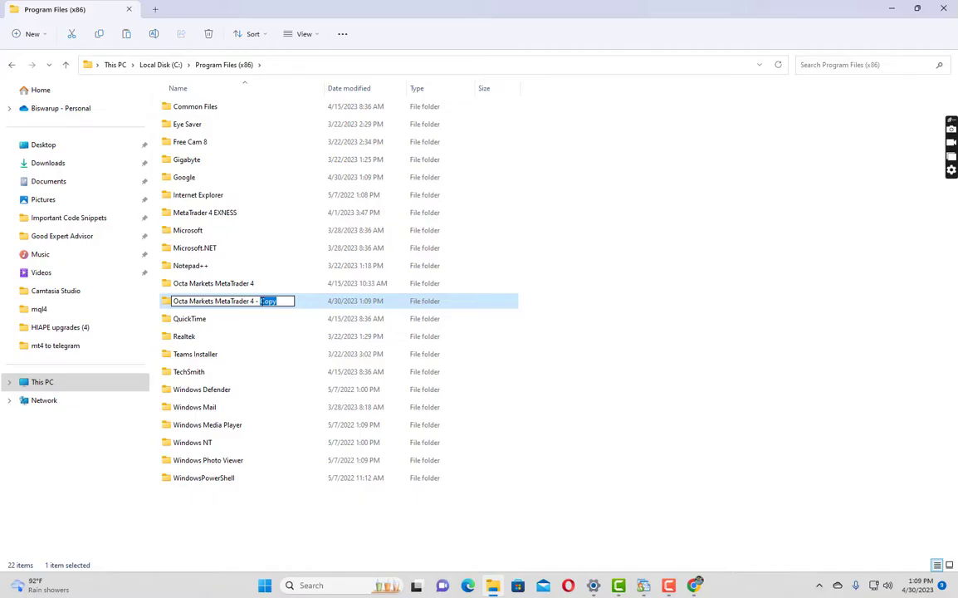
text(2)
key(Return)
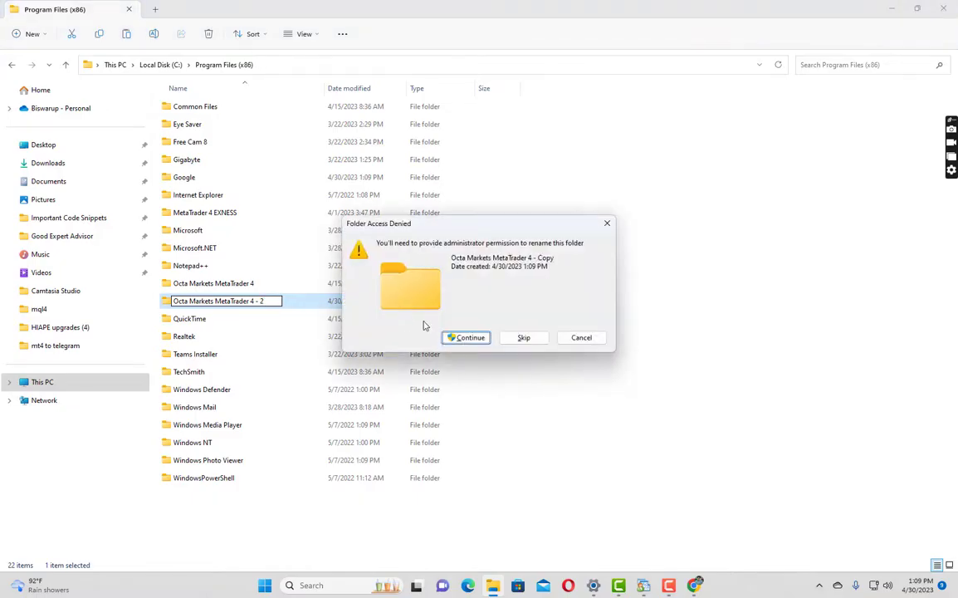
click(453, 338)
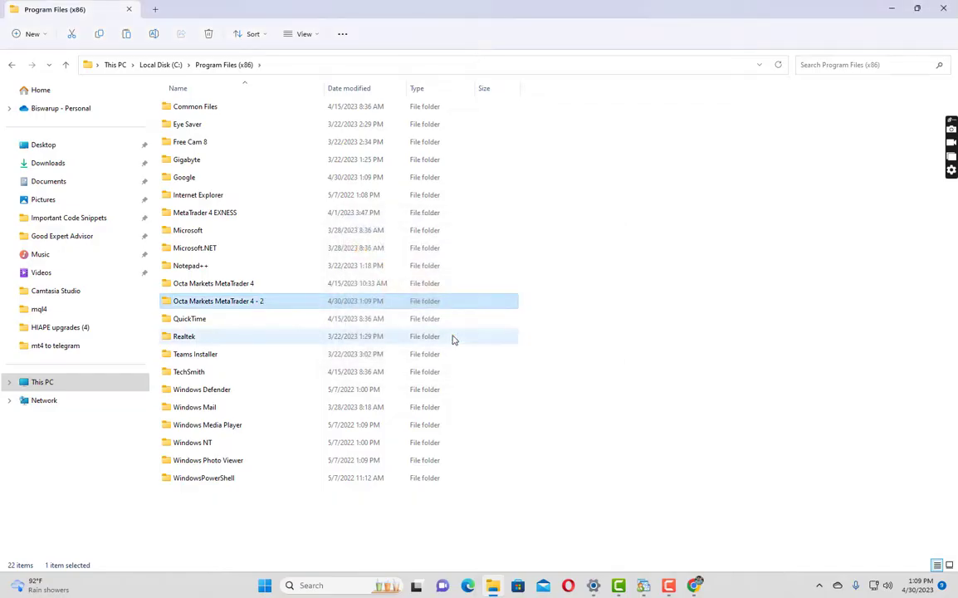
Paste a desktop shortcut to terminal.exe from the Octa Markets MetaTrader 4 - 2 folder.
double_click(221, 304)
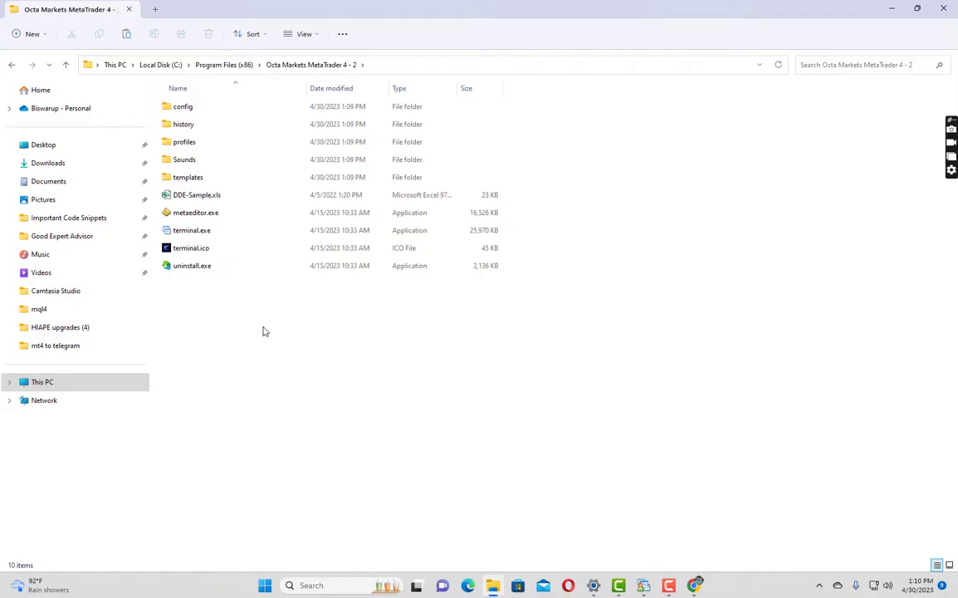
click(188, 231)
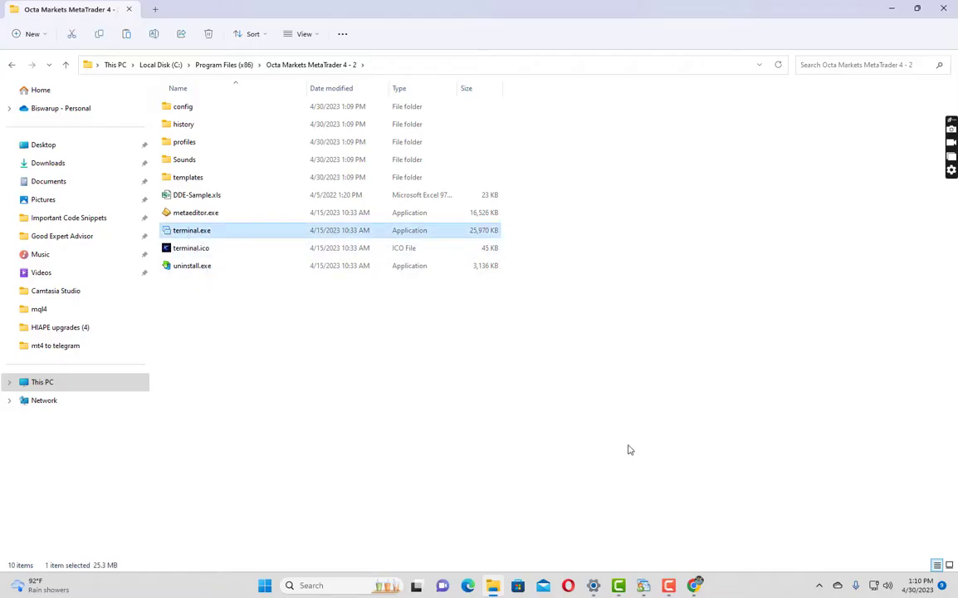
key(super+d)
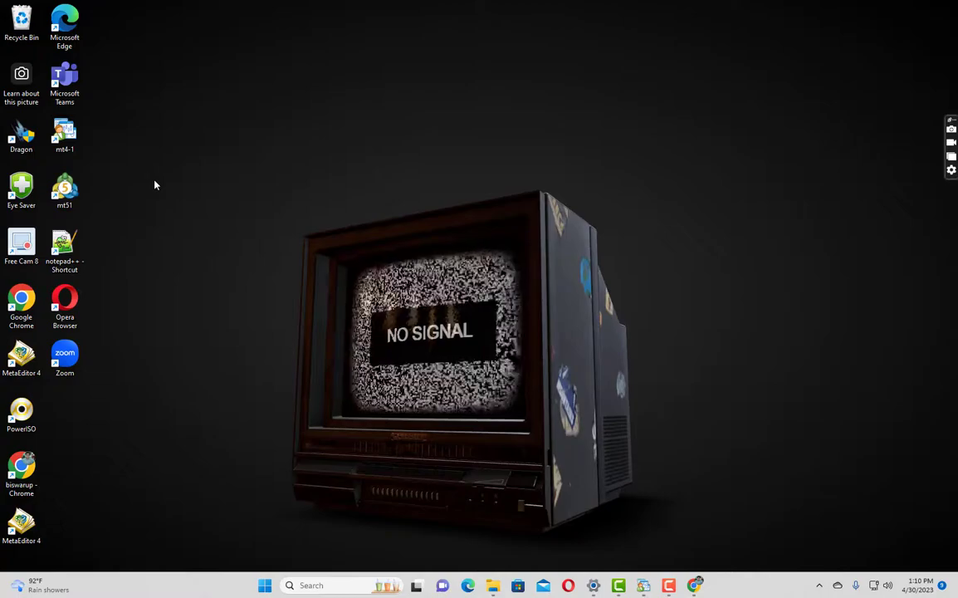
right_click(159, 174)
click(222, 380)
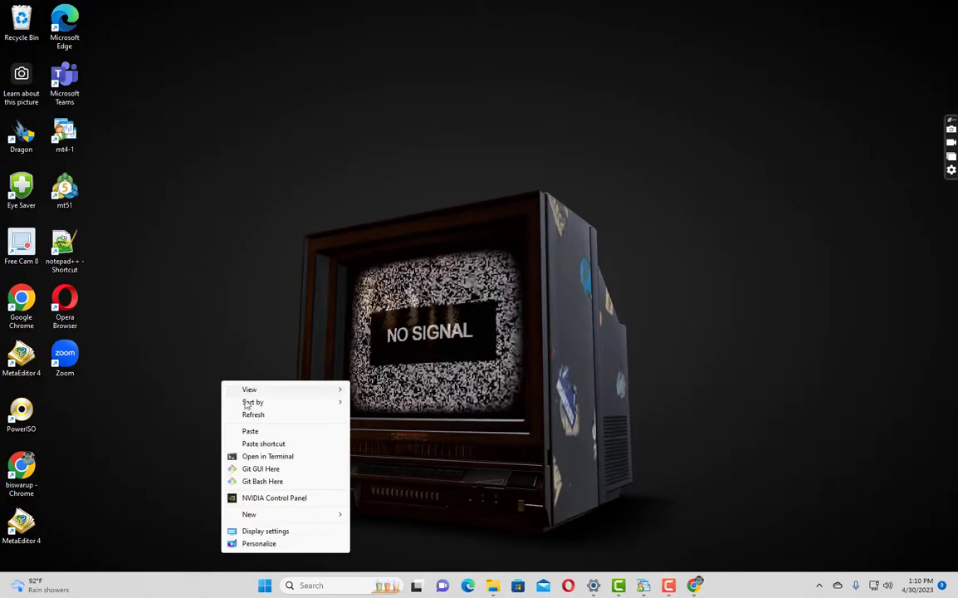
click(274, 445)
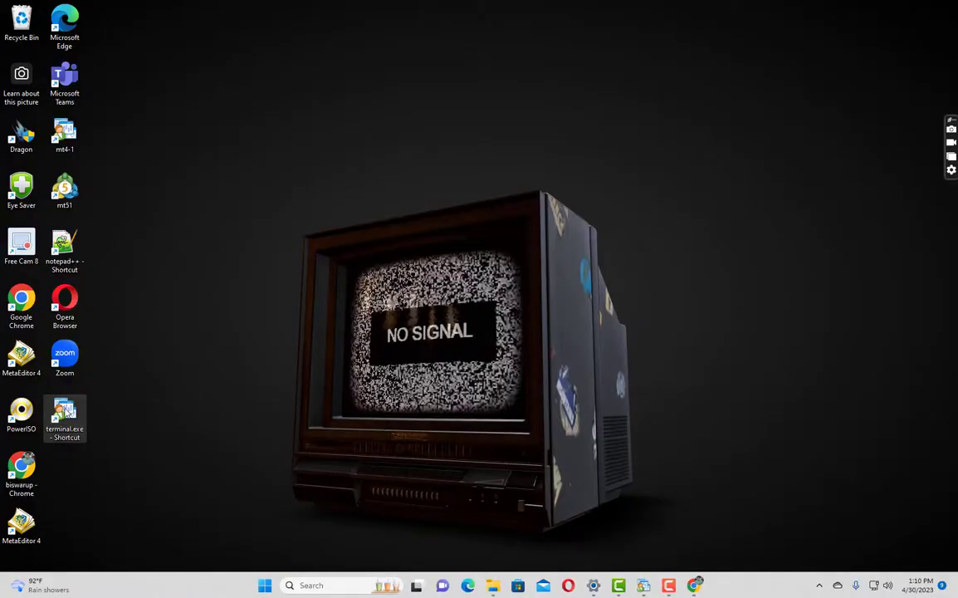
Rename the new terminal shortcut to mt4-2.
click(73, 430)
text(mt4-)
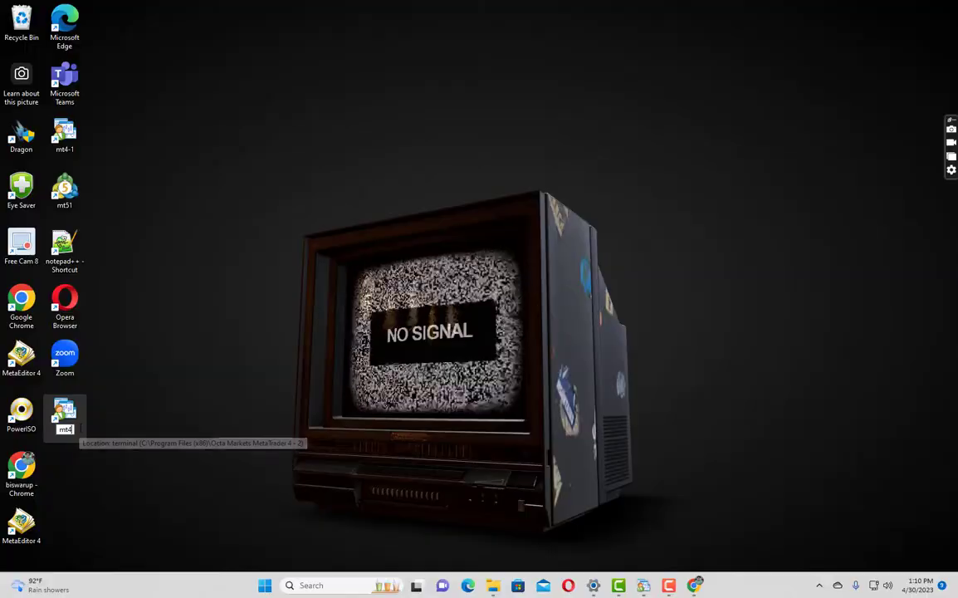
text(2)
key(Return)
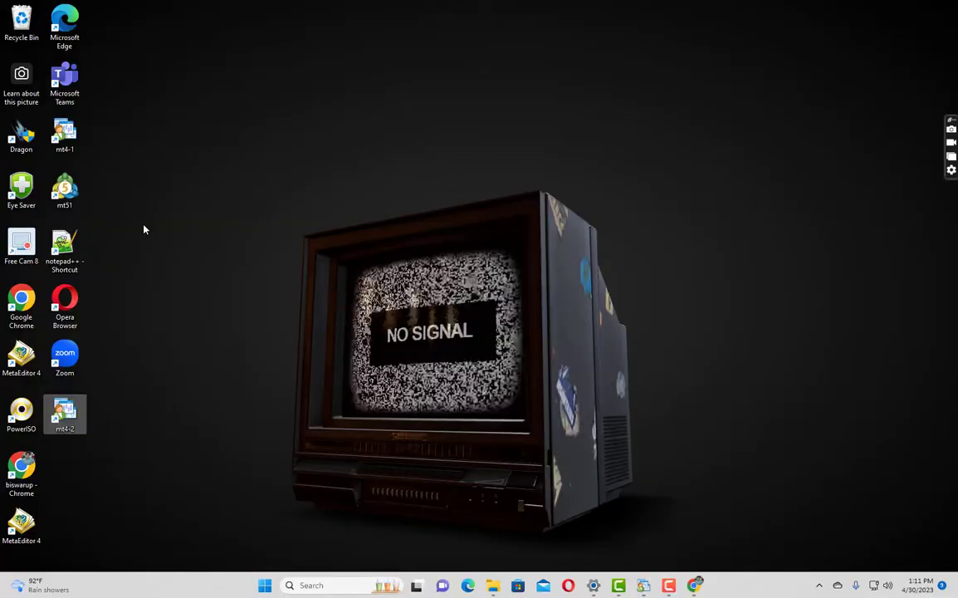
Launch MetaTrader 4 from the mt4-1 shortcut plus another terminal alongside it.
click(60, 141)
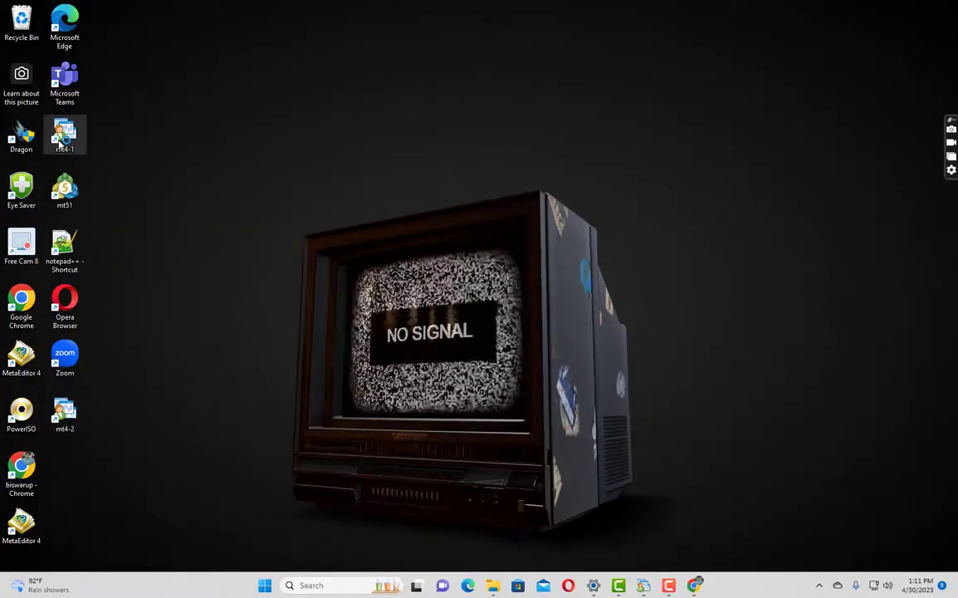
double_click(61, 140)
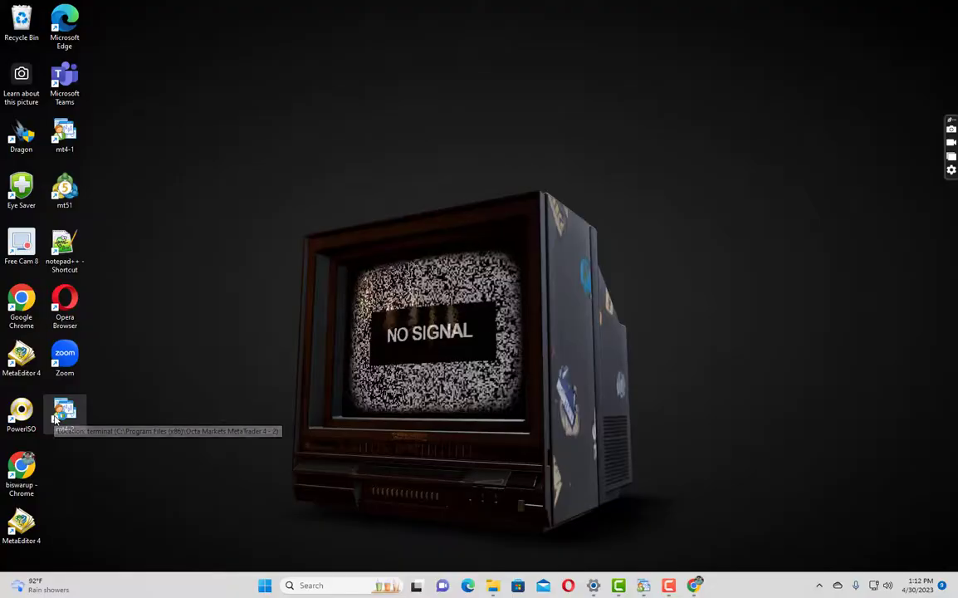
double_click(59, 417)
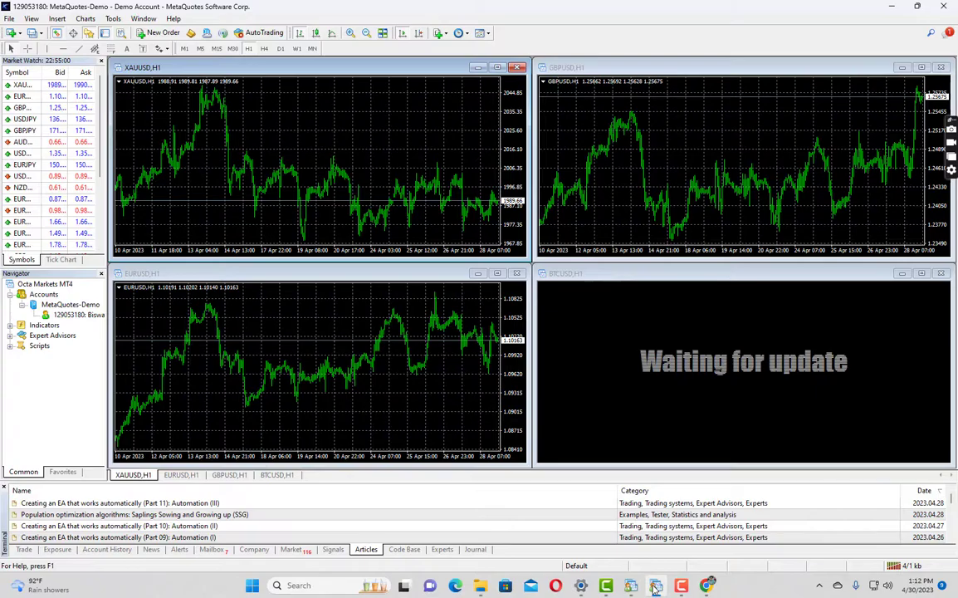
mouse_move(635, 590)
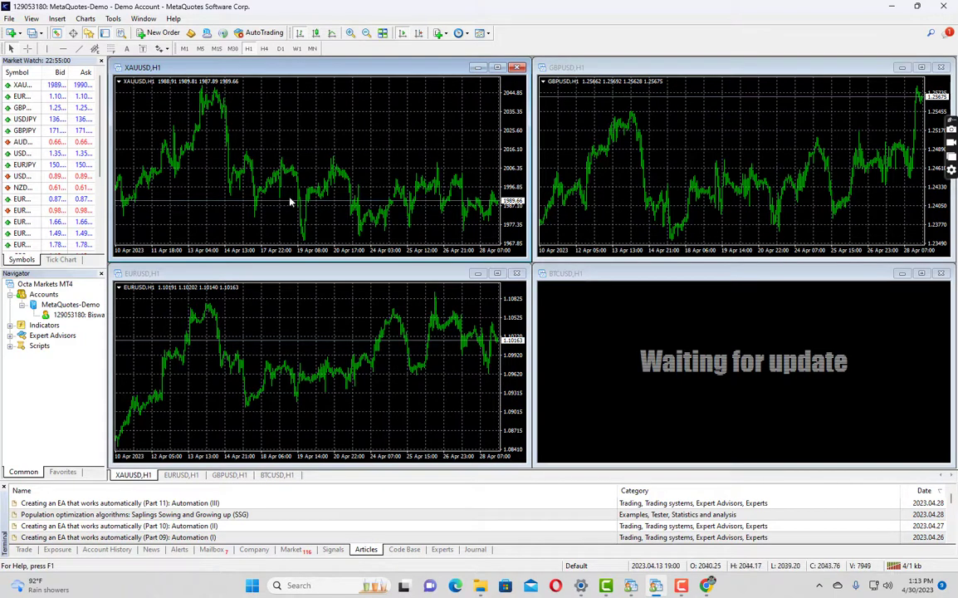
Bring up the mt4-1 terminal from the desktop and minimize it.
key(super+d)
double_click(92, 157)
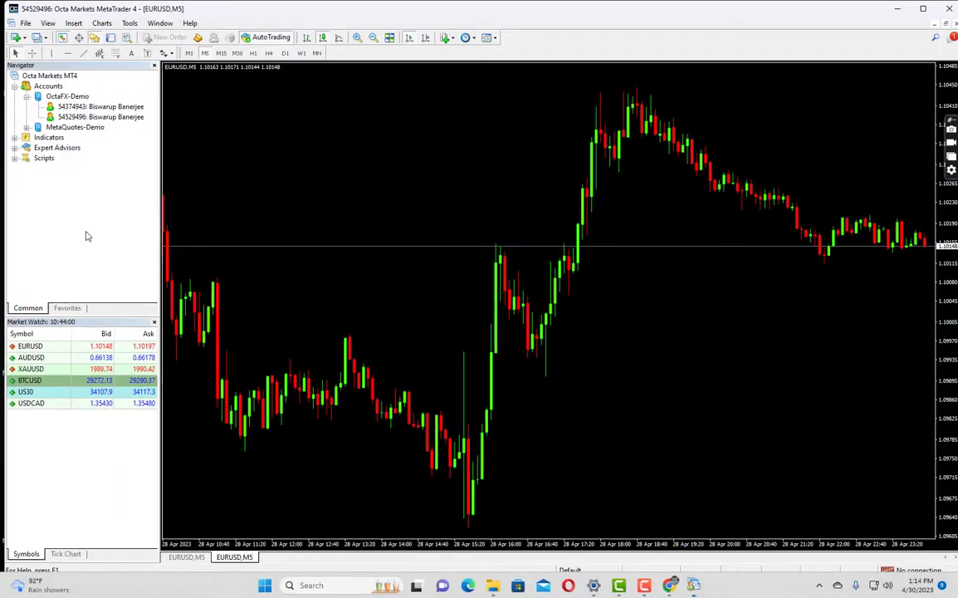
click(897, 7)
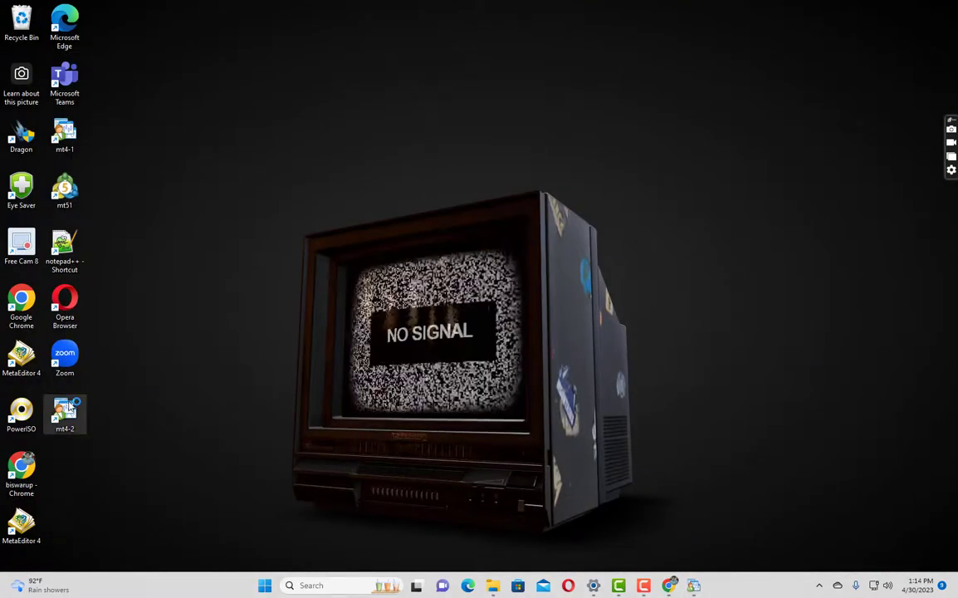
Launch the mt4-2 terminal, then open C:\Program Files in File Explorer.
double_click(69, 406)
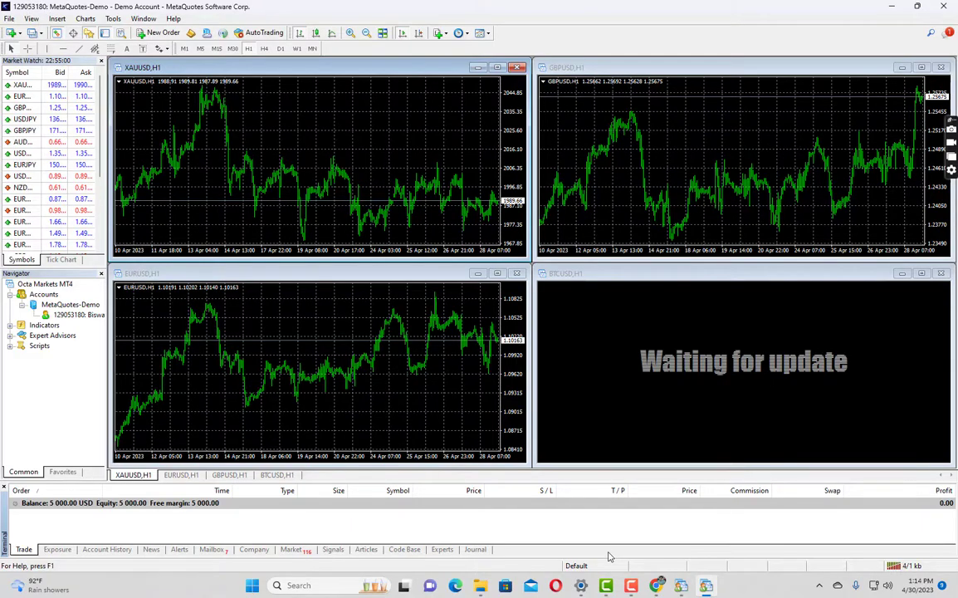
key(alt+Tab)
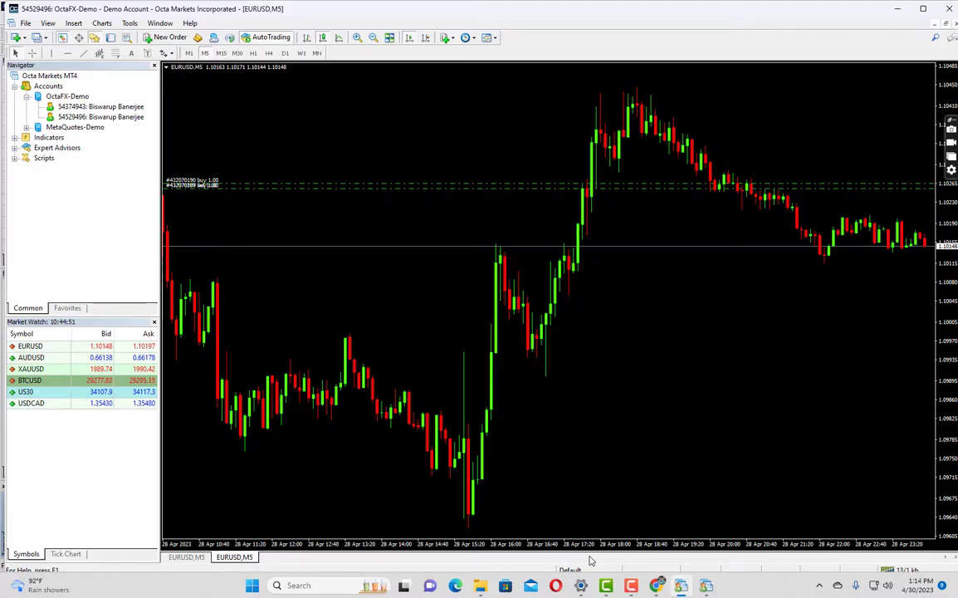
key(alt+Tab)
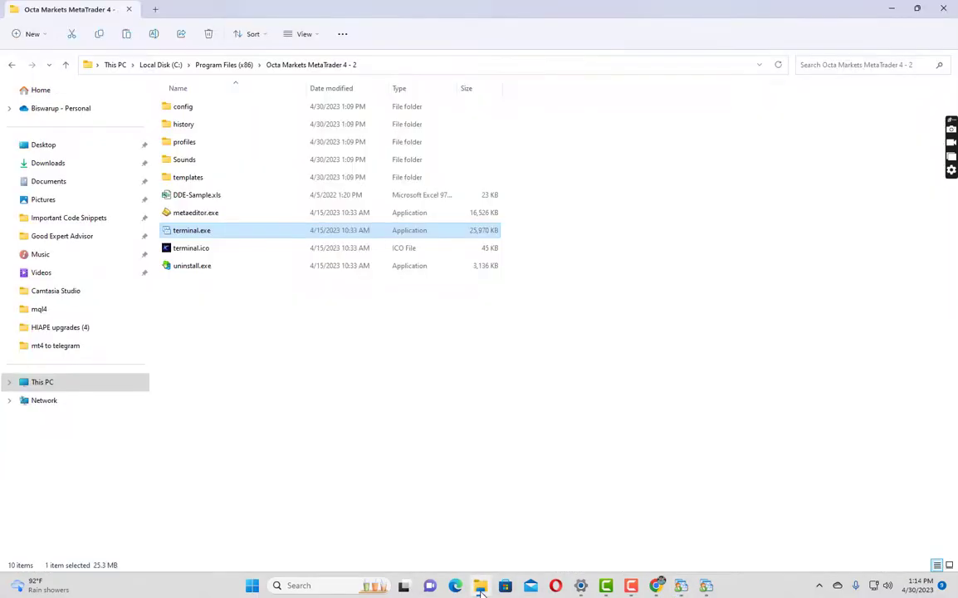
click(158, 65)
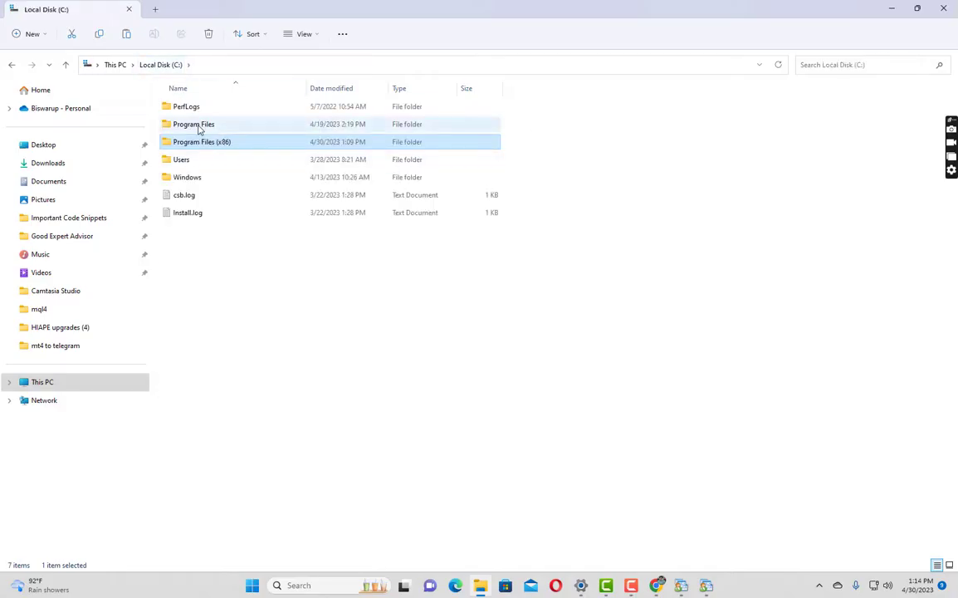
double_click(199, 130)
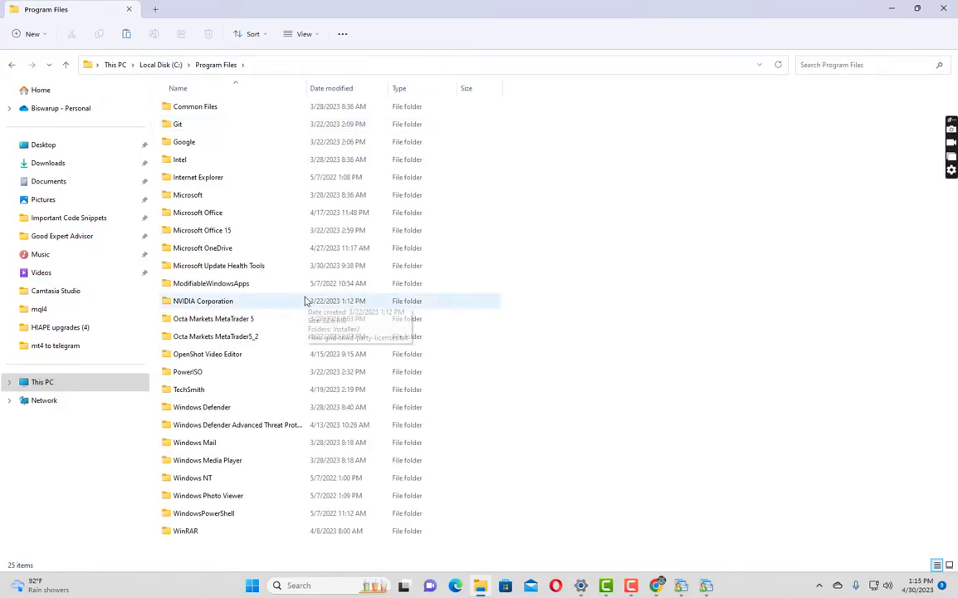